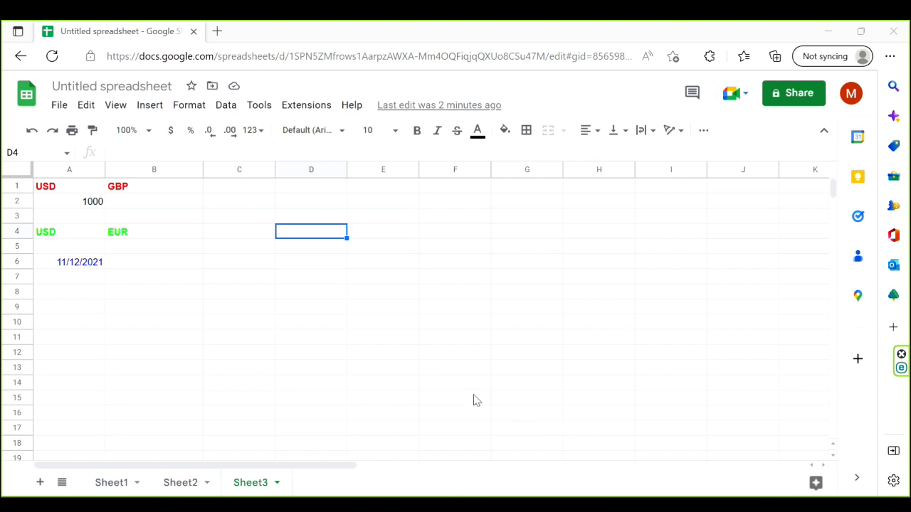
Enter the formula =GOOGLEFINANCE("CURRENCY:USDGBP") in cell B2 to fetch the USD to GBP exchange rate
click(160, 202)
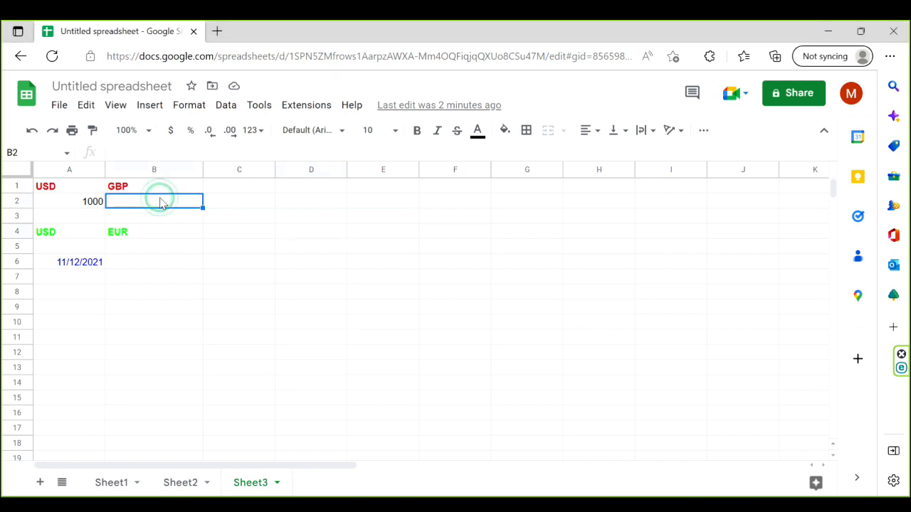
text(=)
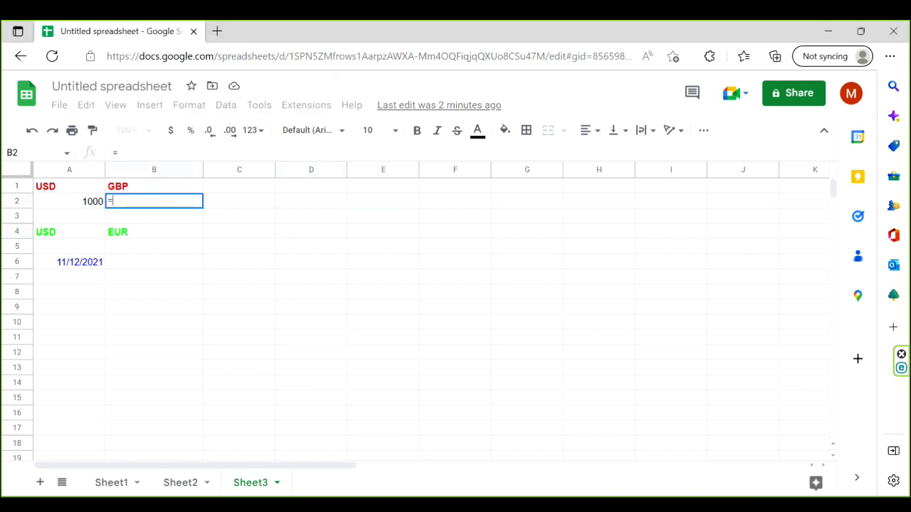
text(GOO)
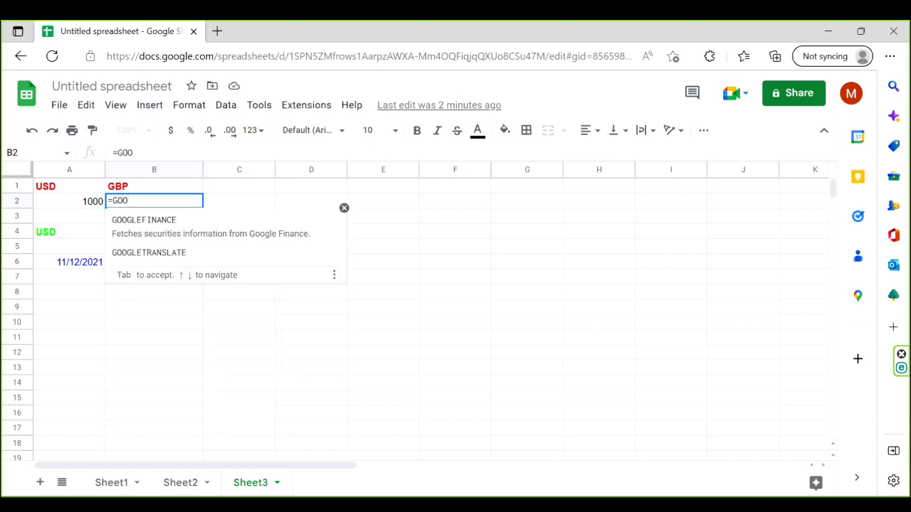
key(Tab)
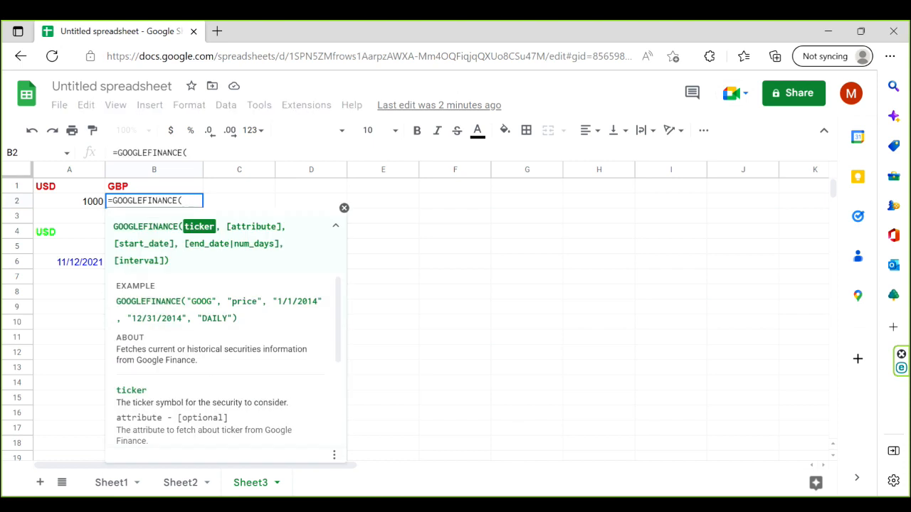
text("C)
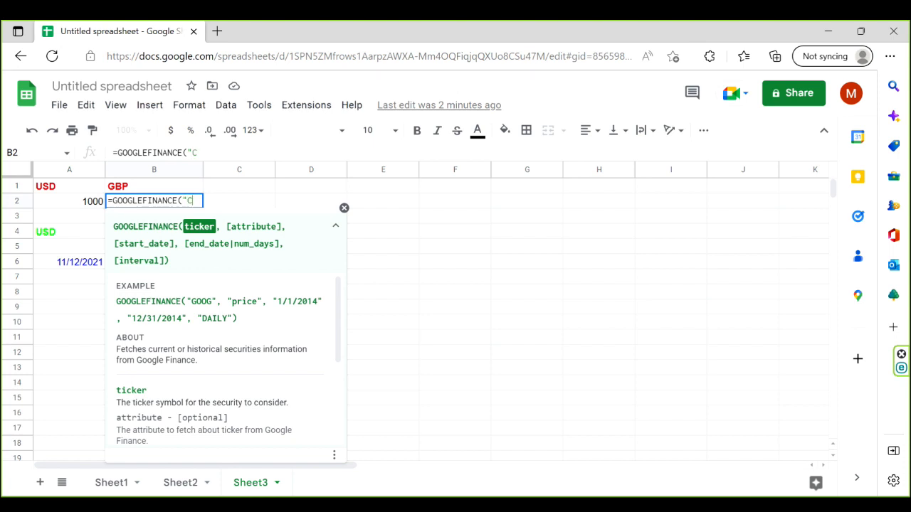
text(URRENCY)
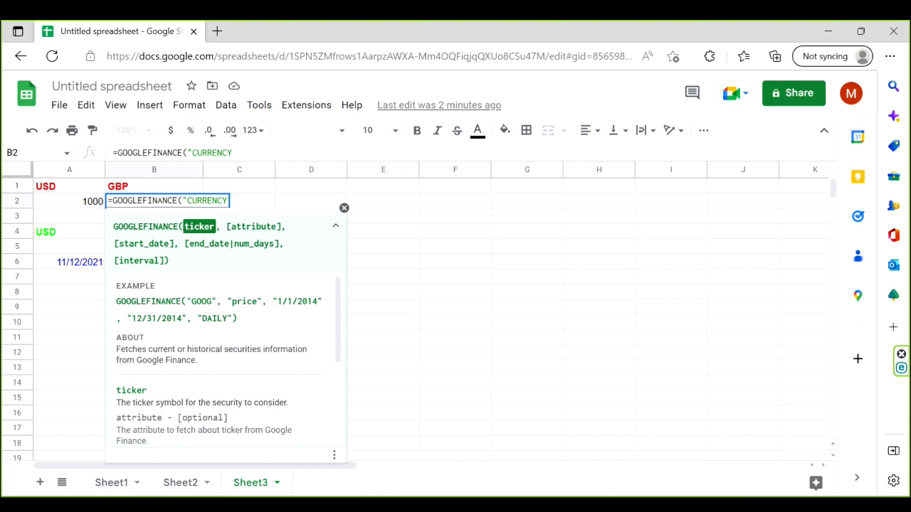
text(:USDGBP")
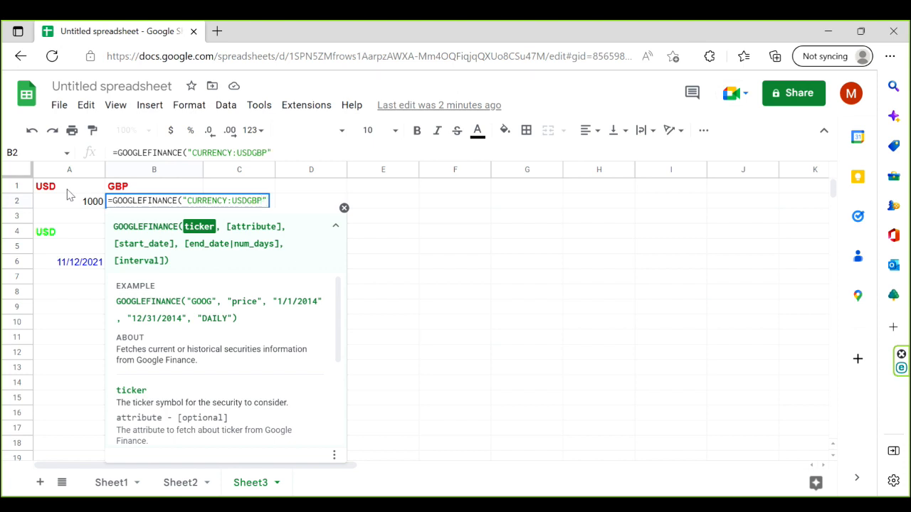
text())
key(Return)
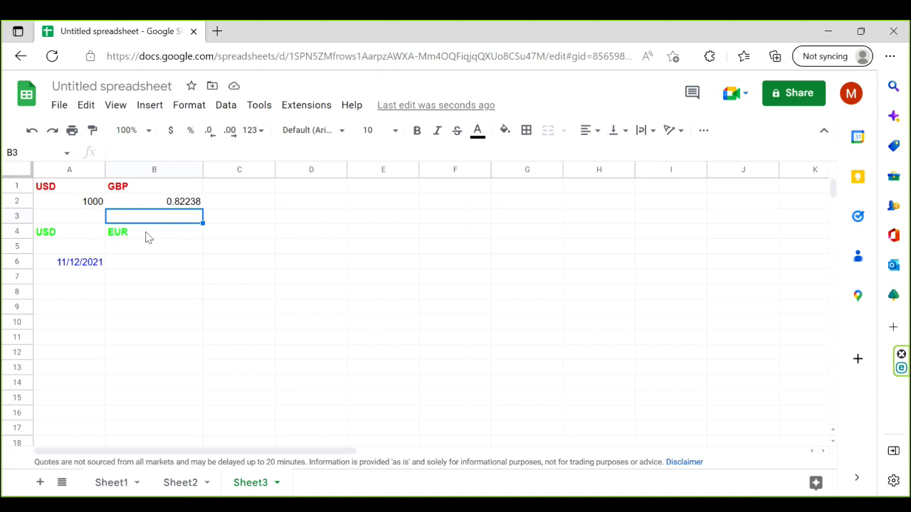
Enter =GOOGLEFINANCE("CURRENCY:"&$A$4&B4) in cell C4 to fetch the USD to EUR rate through cell references
click(229, 235)
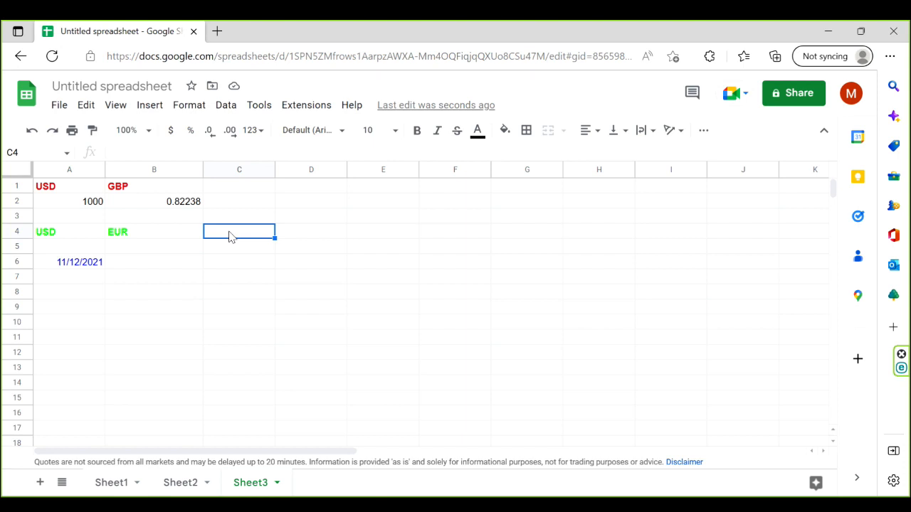
text(=)
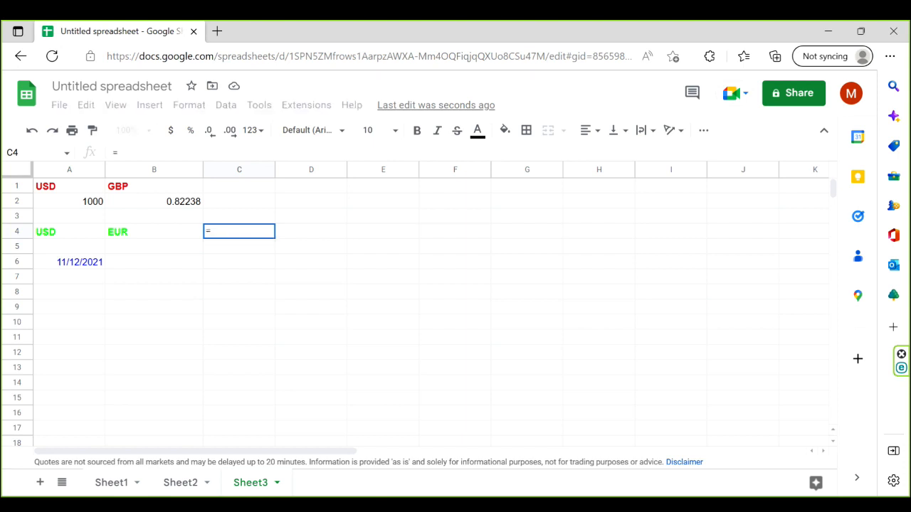
text(GOO)
key(Tab)
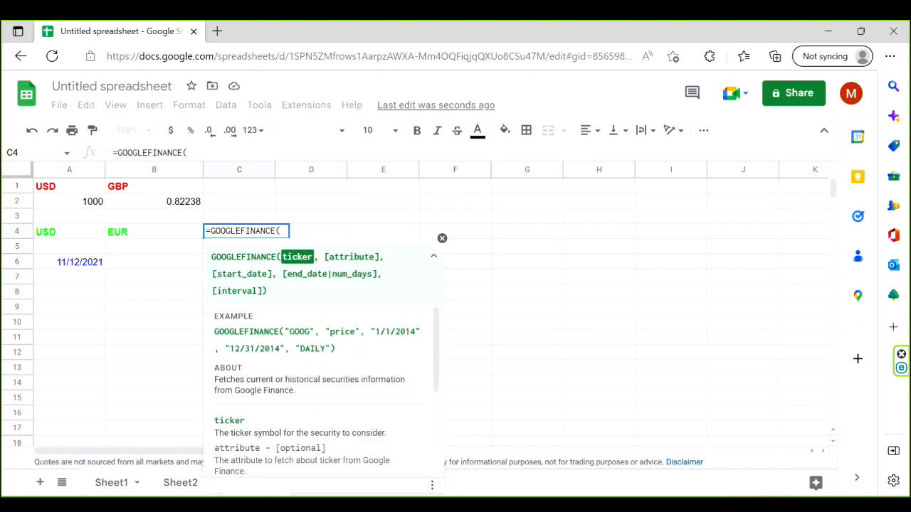
text("CURRENCY)
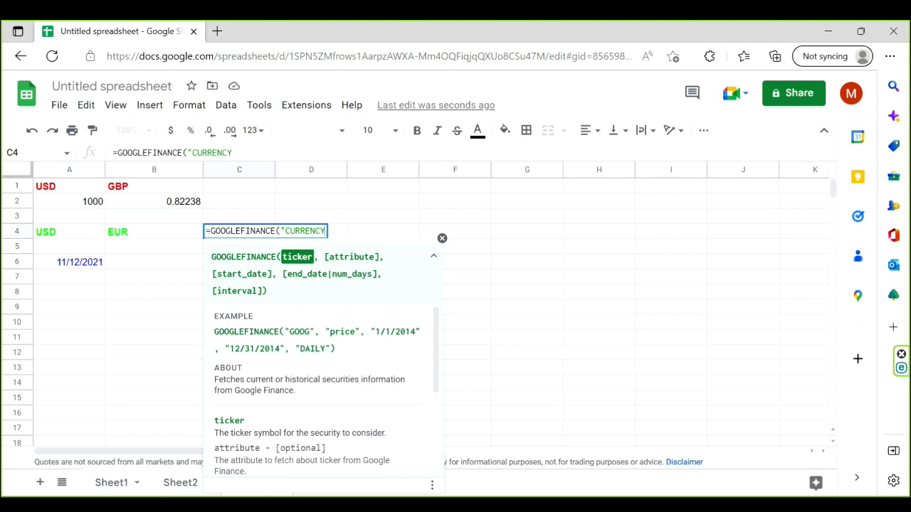
text(:"&)
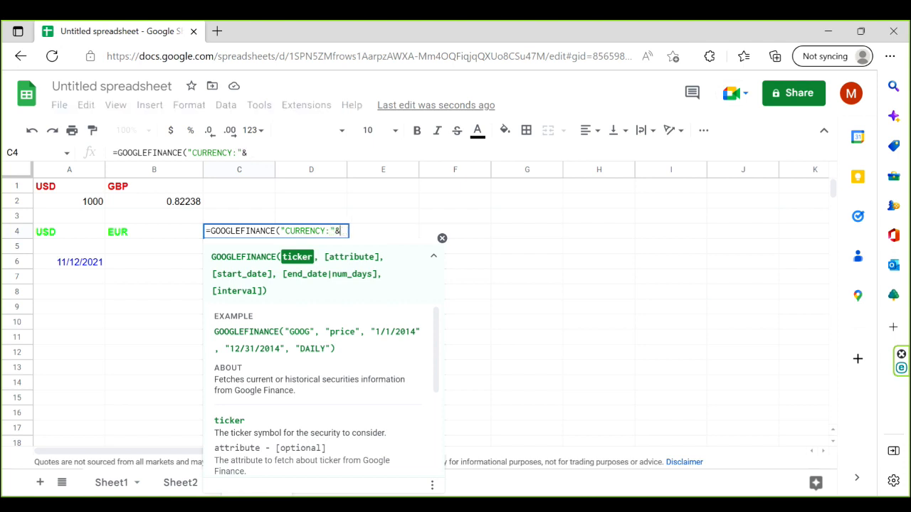
click(77, 238)
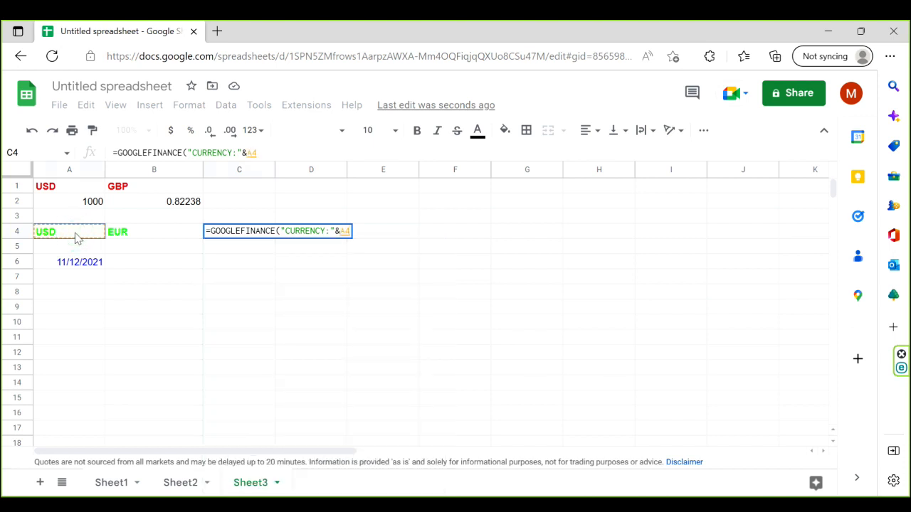
key(F4)
text(&)
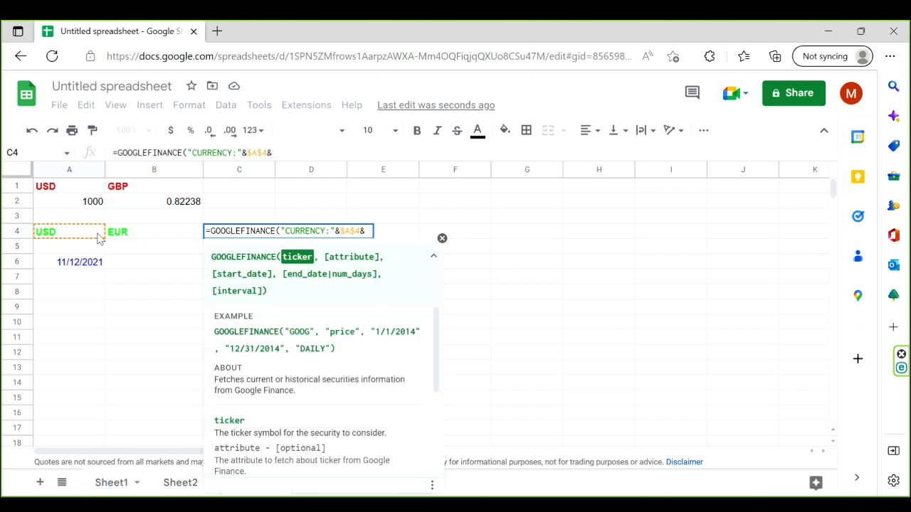
click(132, 238)
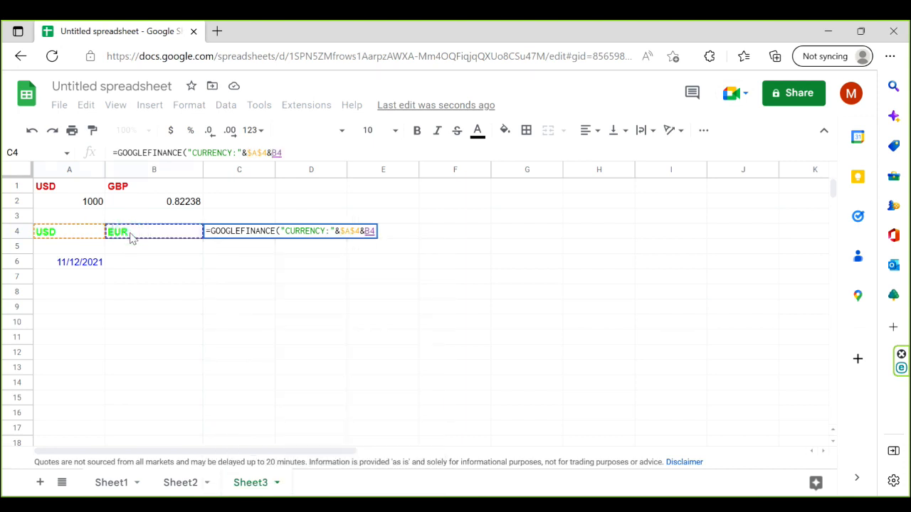
text())
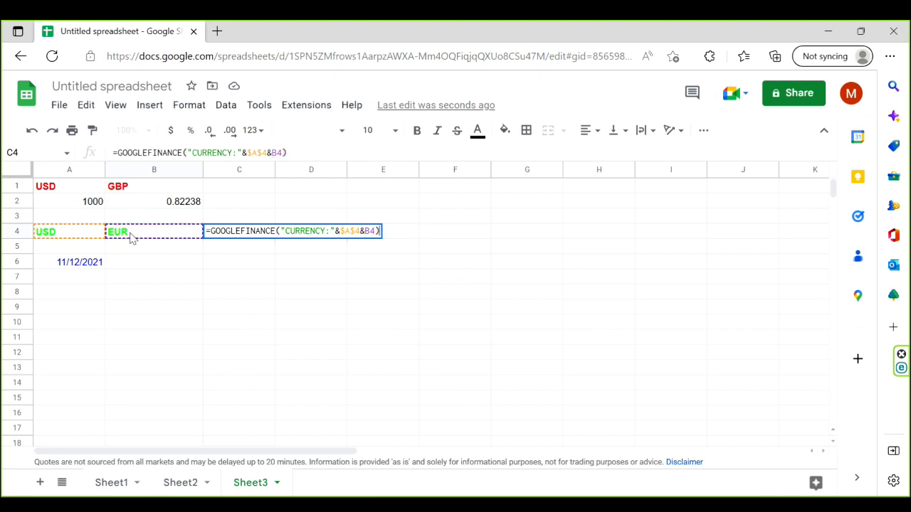
key(Return)
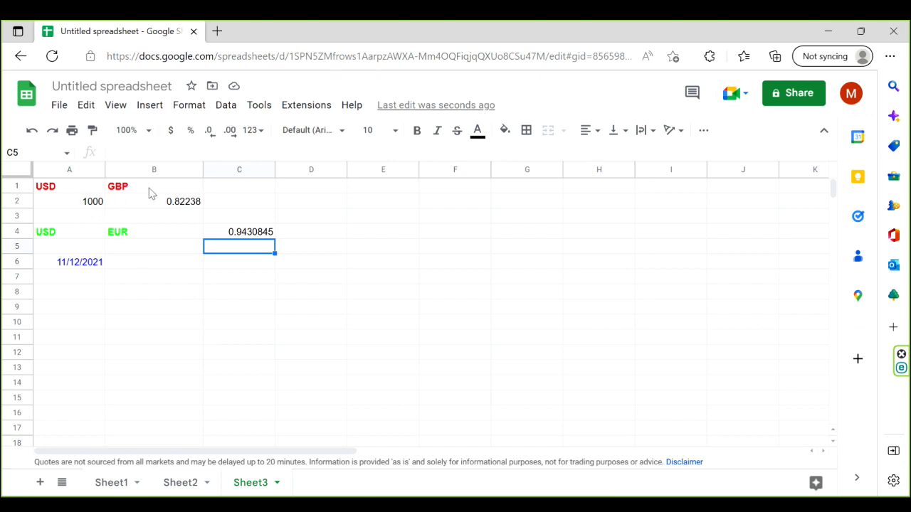
Begin a GOOGLEFINANCE formula in cell B6 with the ticker "CURRENCY:USDGBP" and the attribute "price"
click(155, 262)
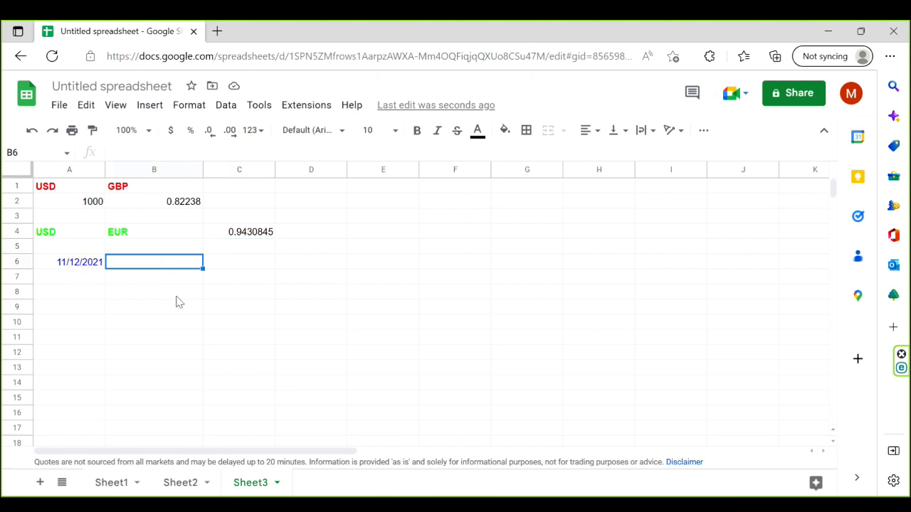
text(=)
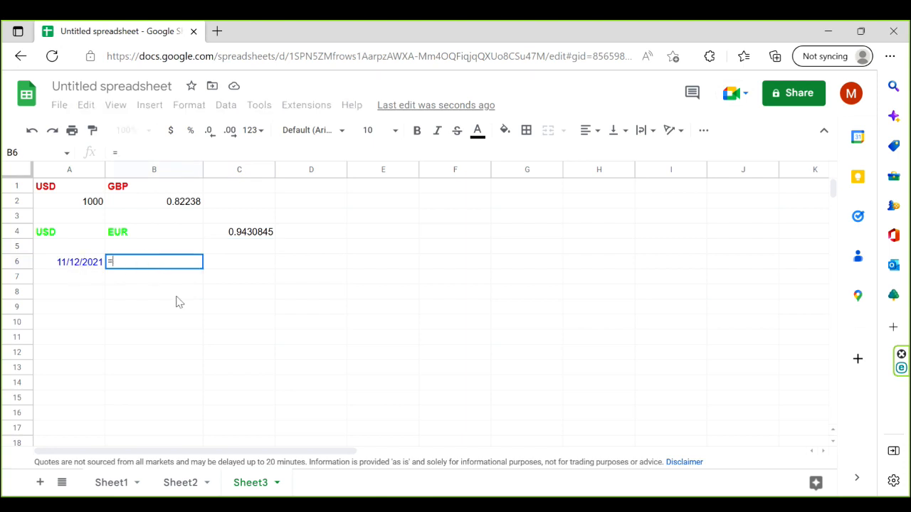
text(GOO)
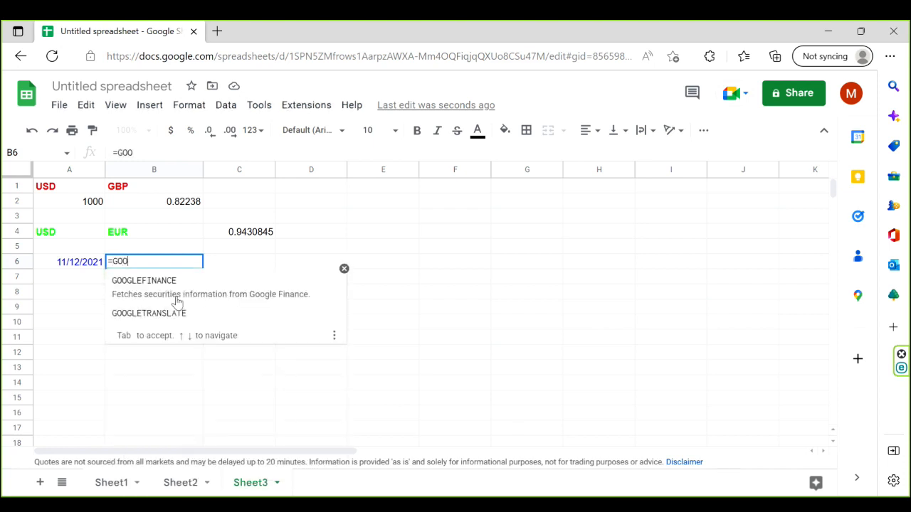
key(Tab)
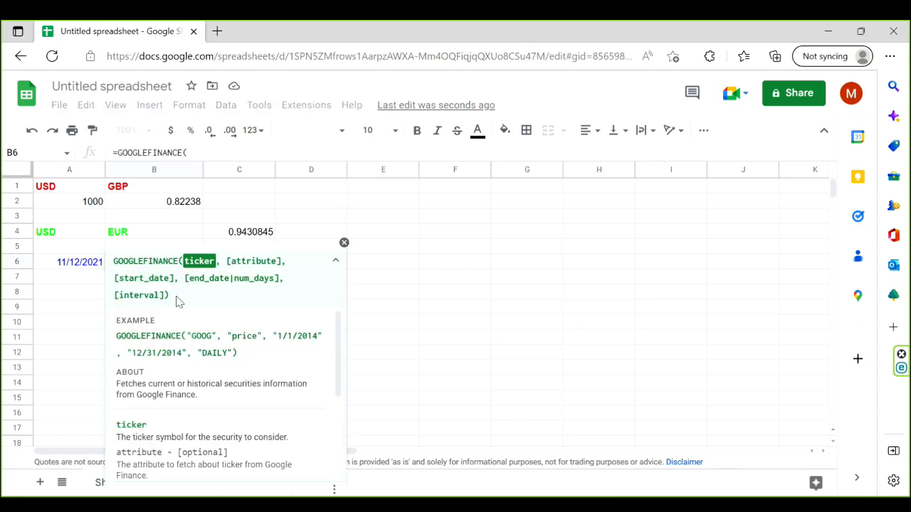
text(")
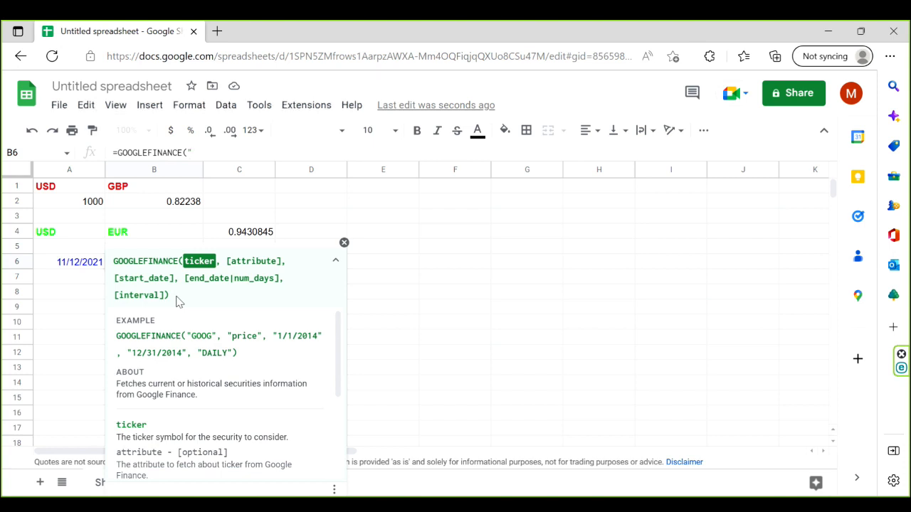
text(CURRENC)
text(Y:USDGBP)
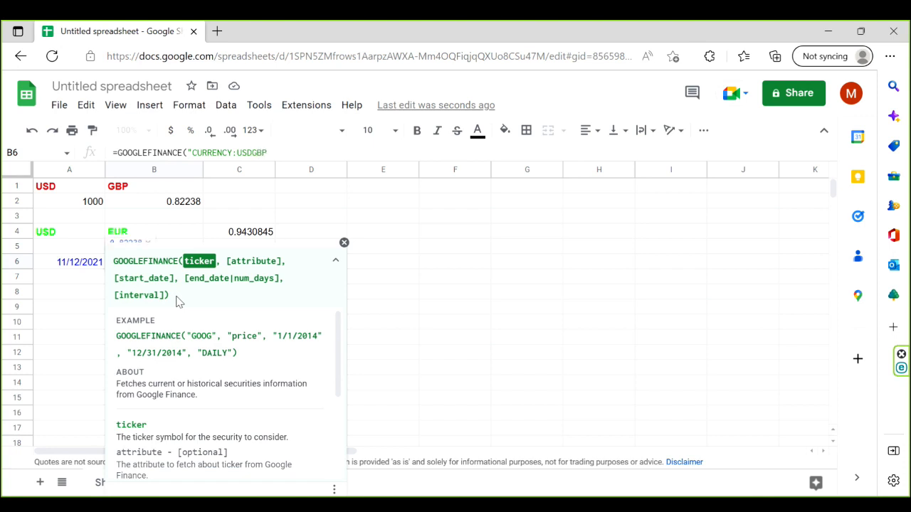
text(")
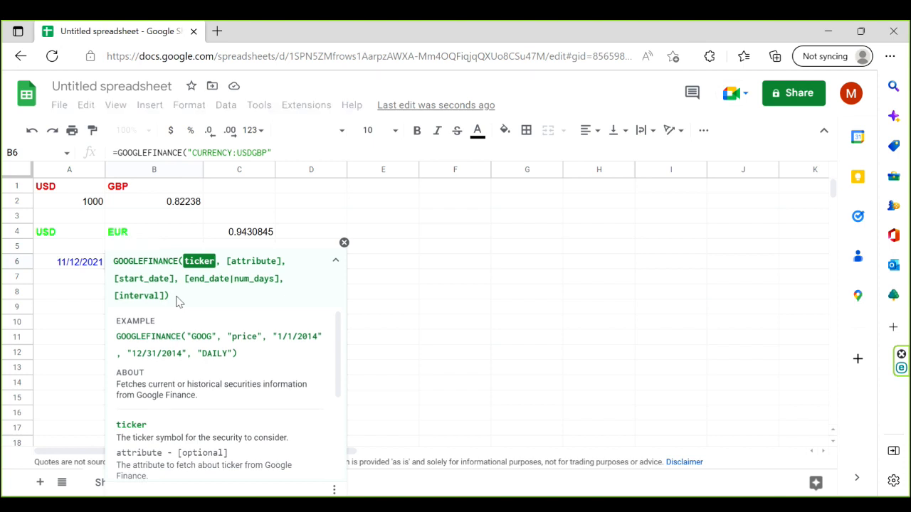
text(,)
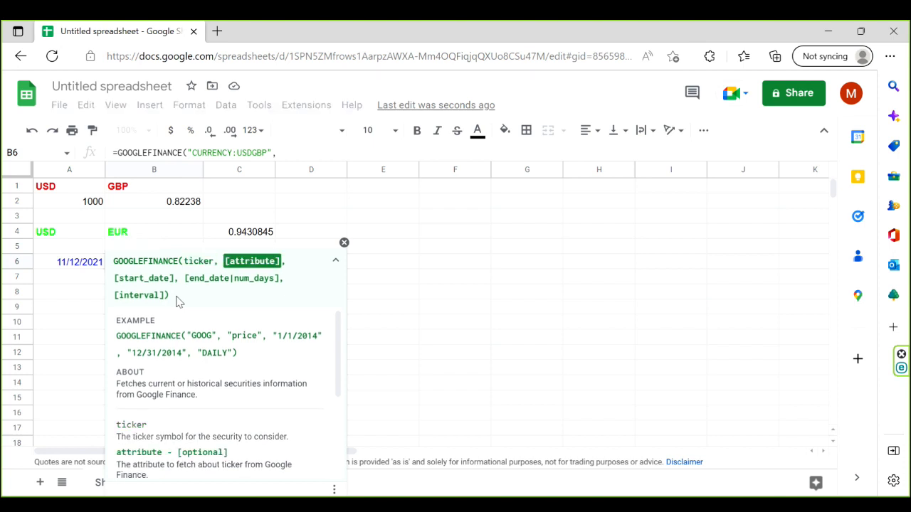
text(p)
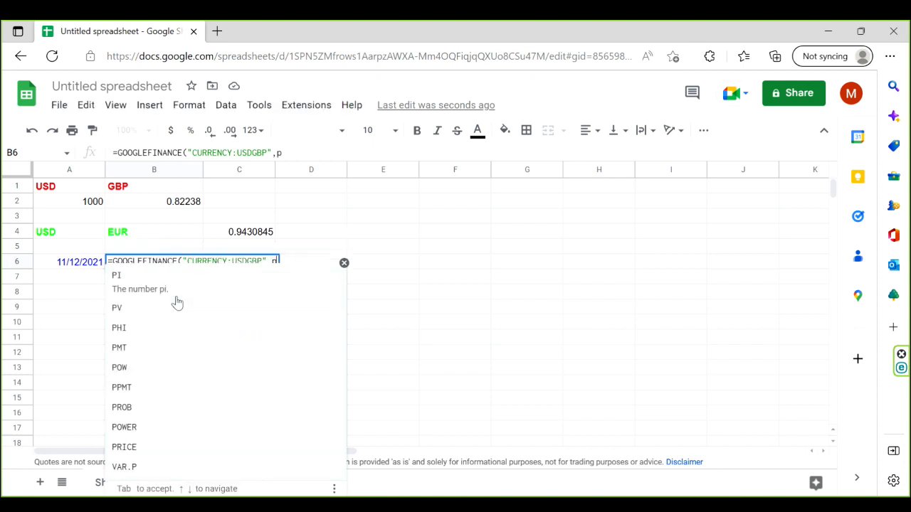
key(BackSpace)
text("p)
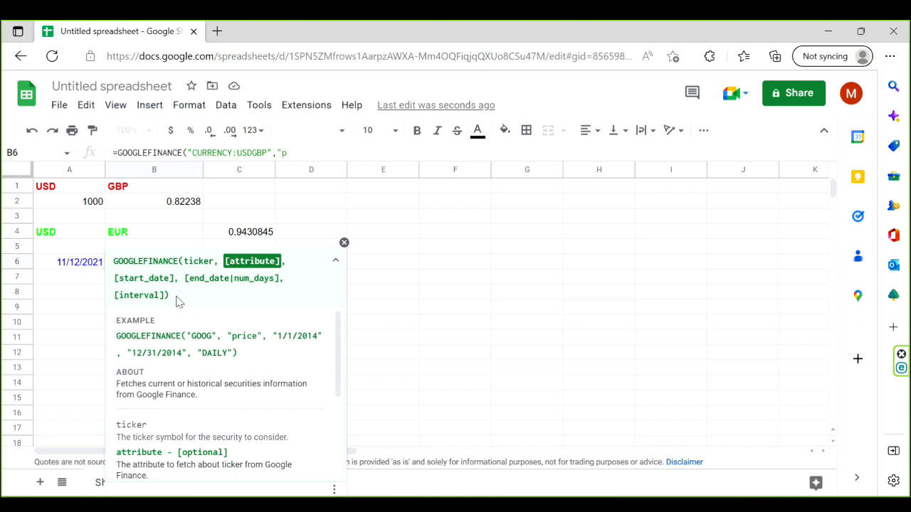
text(rice",)
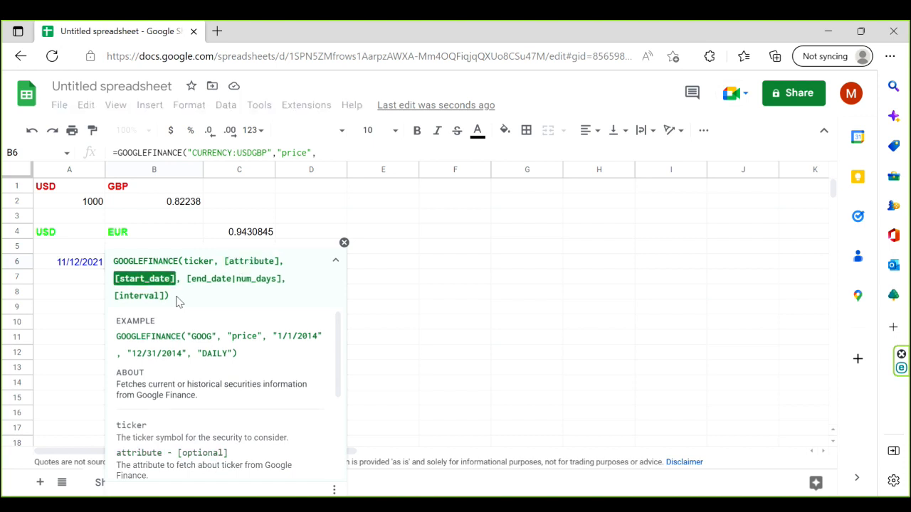
Complete the B6 formula with start date A6, end date A6+7 and the interval "DAILY"
click(75, 265)
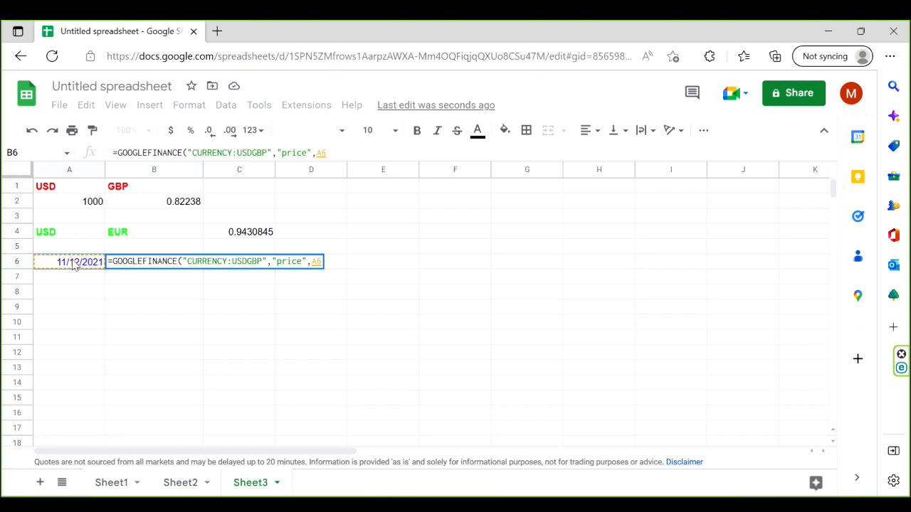
text(,)
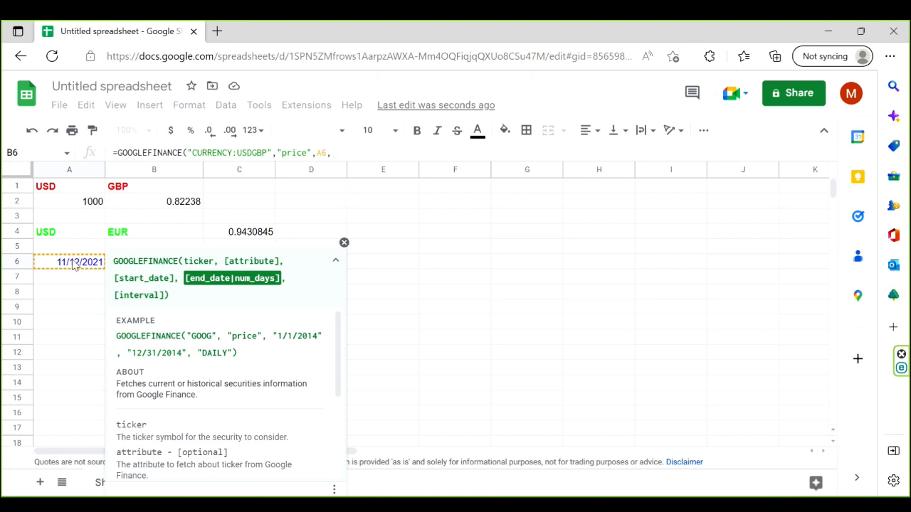
click(69, 264)
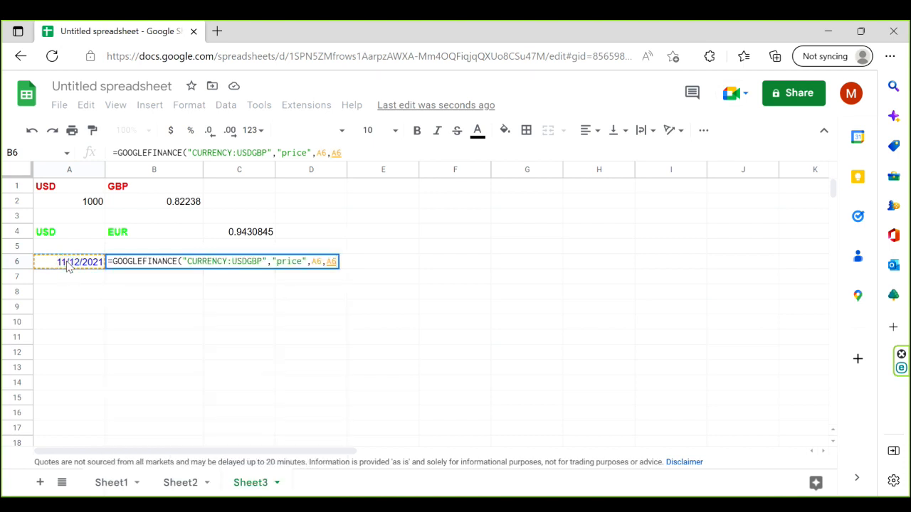
text(+)
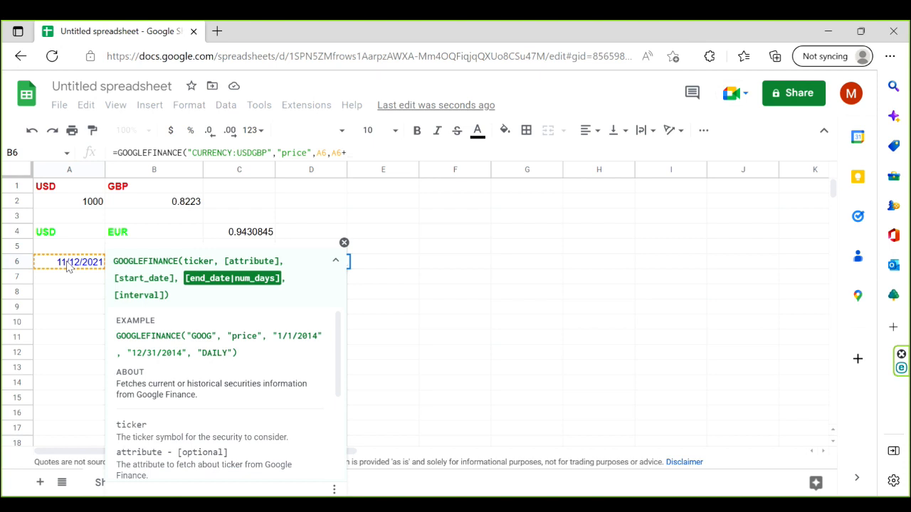
text(7)
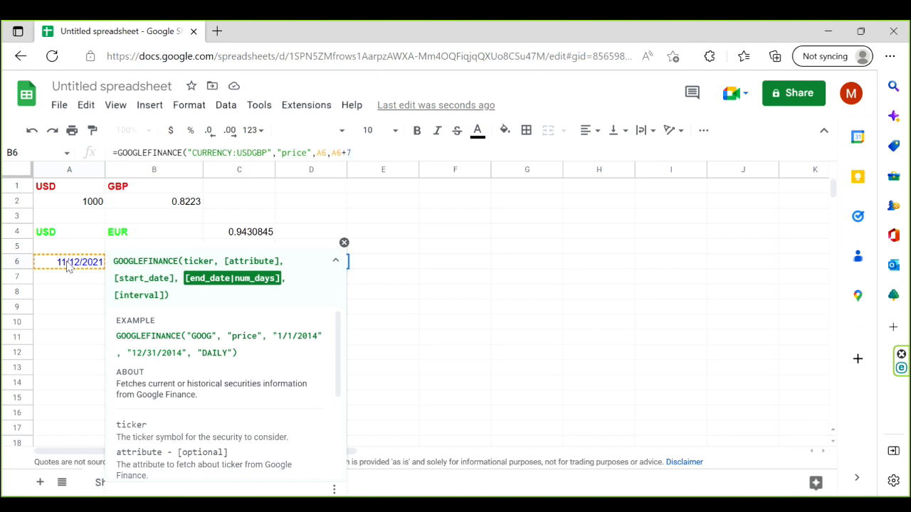
text(,)
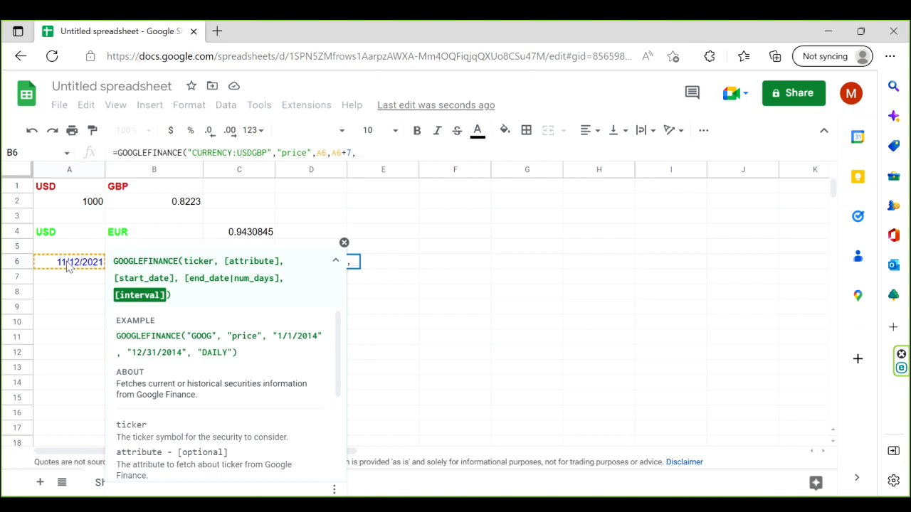
text(")
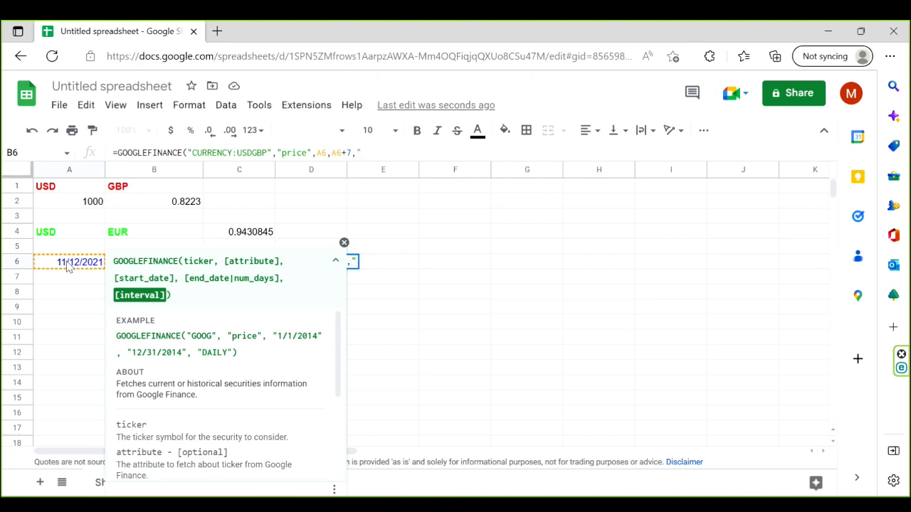
text(DAI)
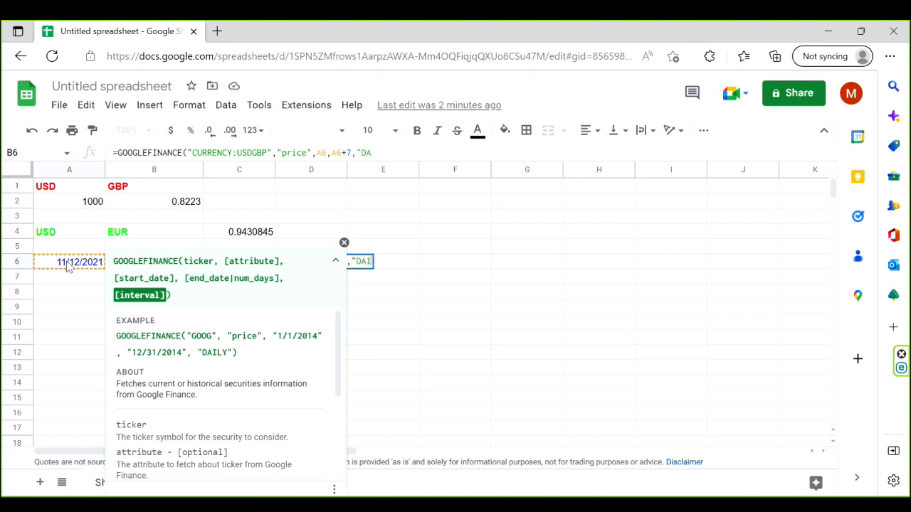
text(LY"))
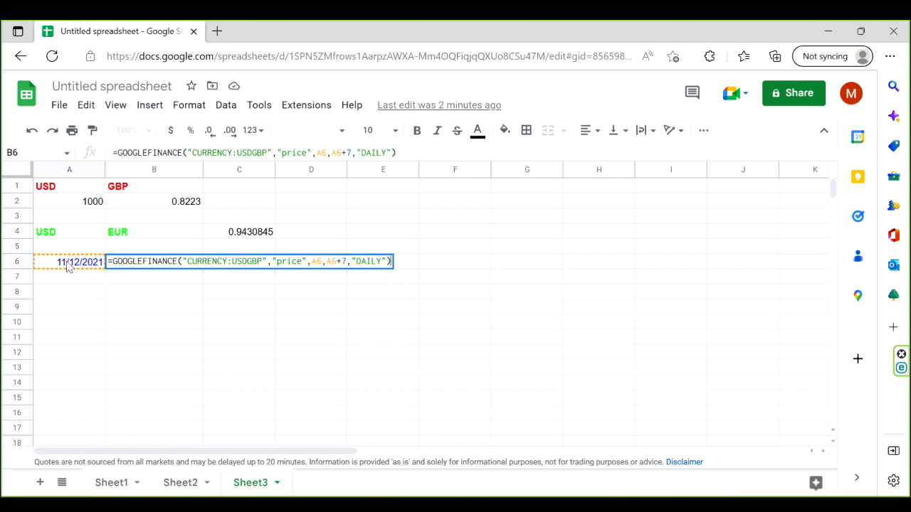
key(Return)
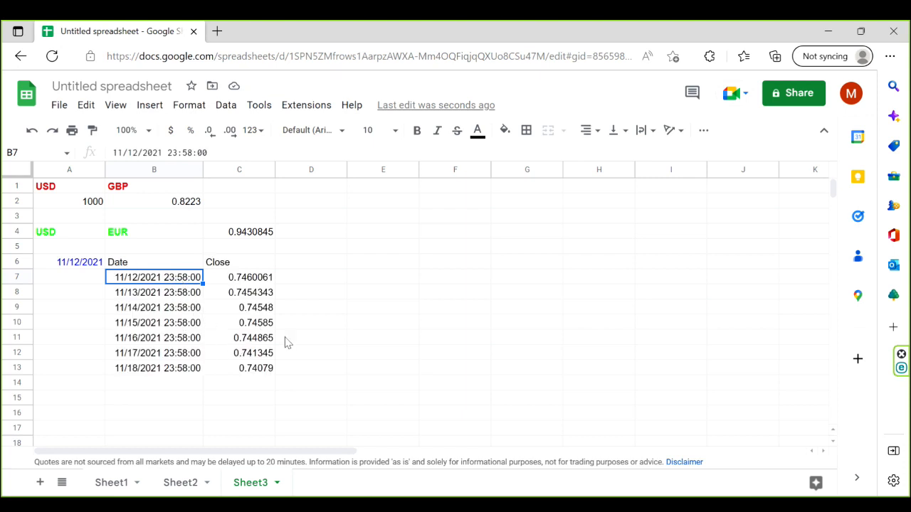
click(450, 294)
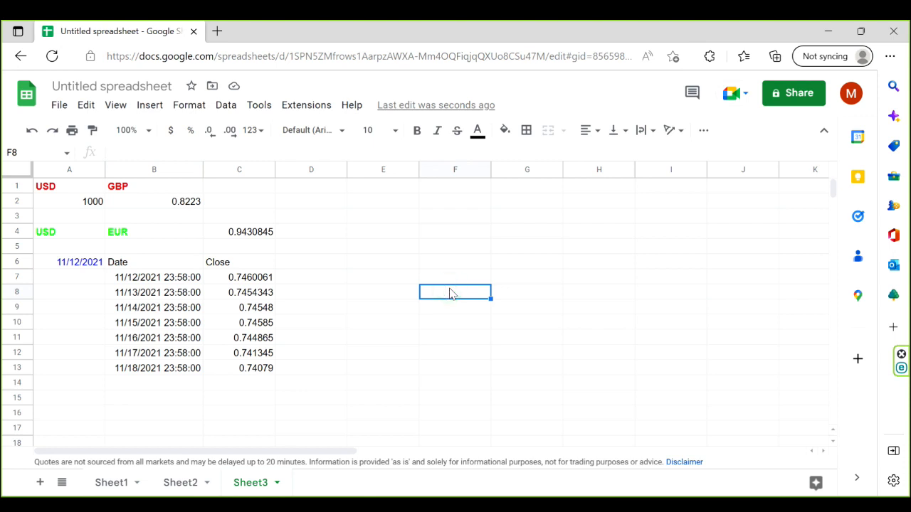